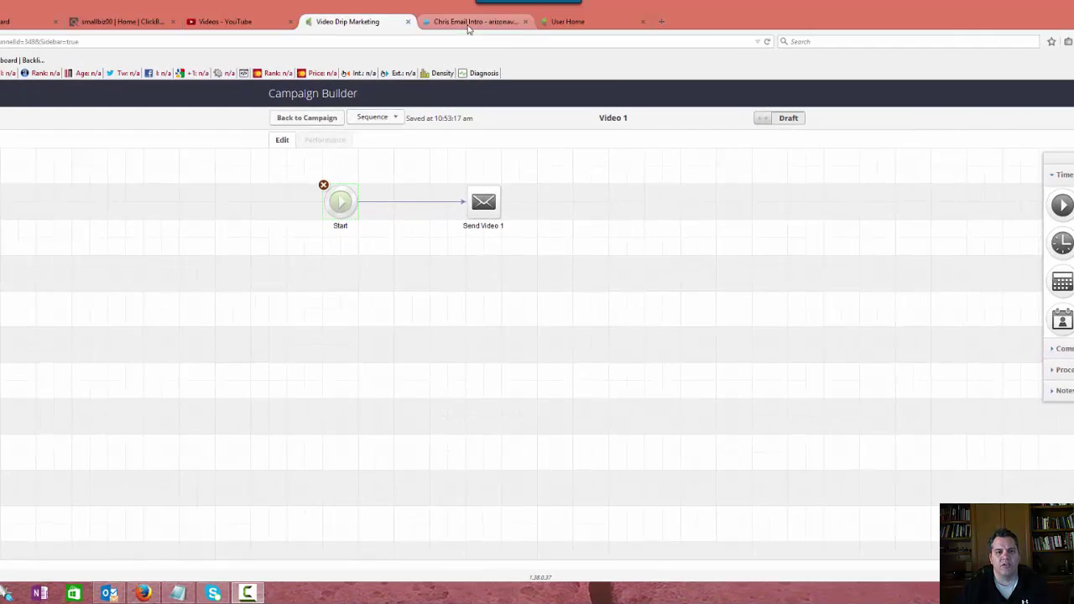
# Switch to the Chris Email Intro video page, play the opening seconds and pause.
pyautogui.click(485, 94)
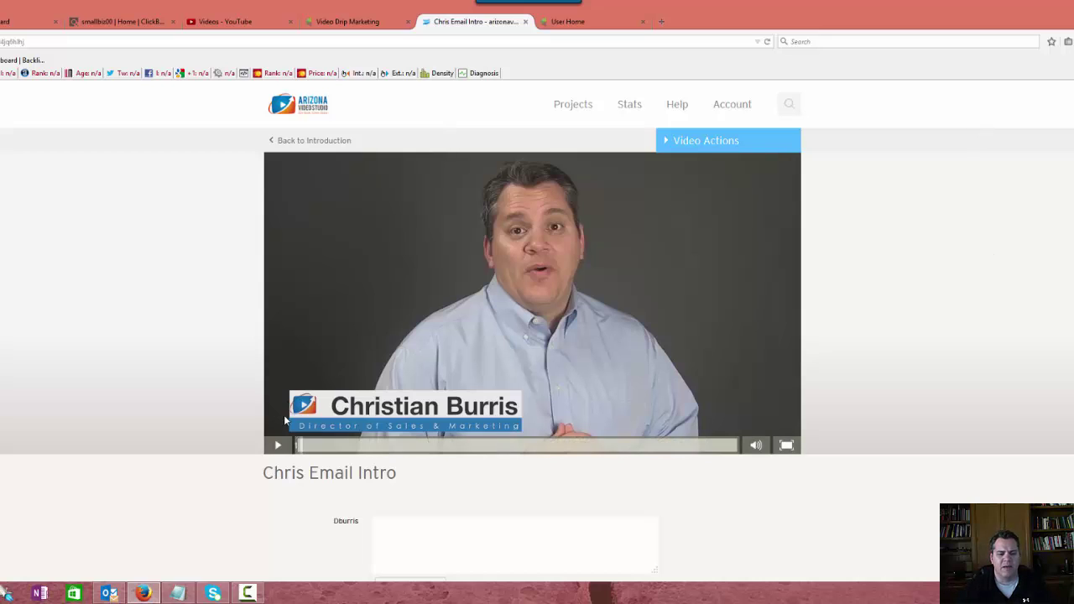
pyautogui.click(280, 444)
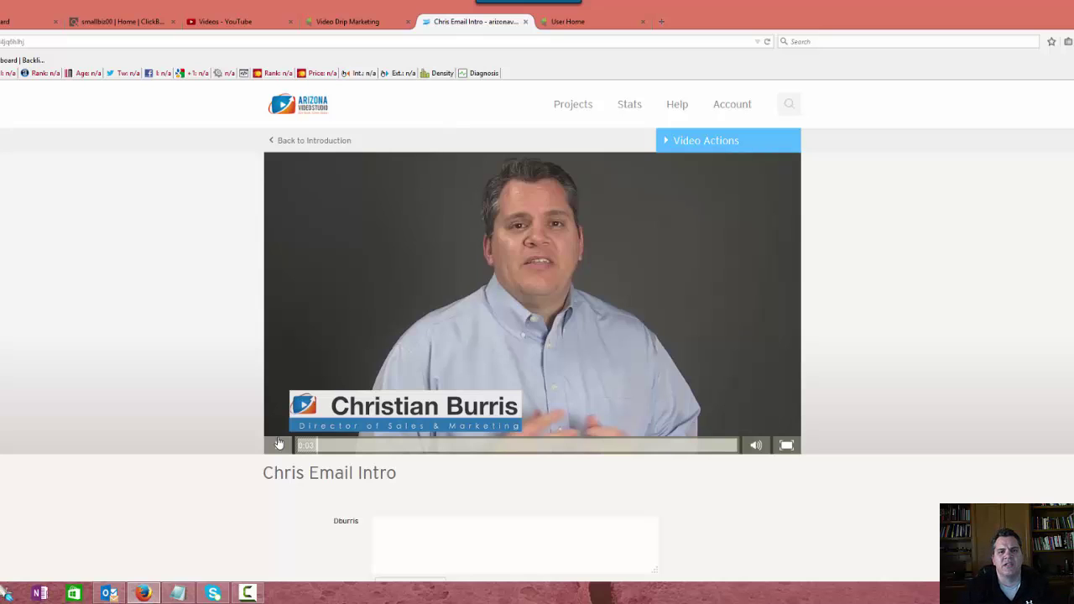
pyautogui.click(278, 445)
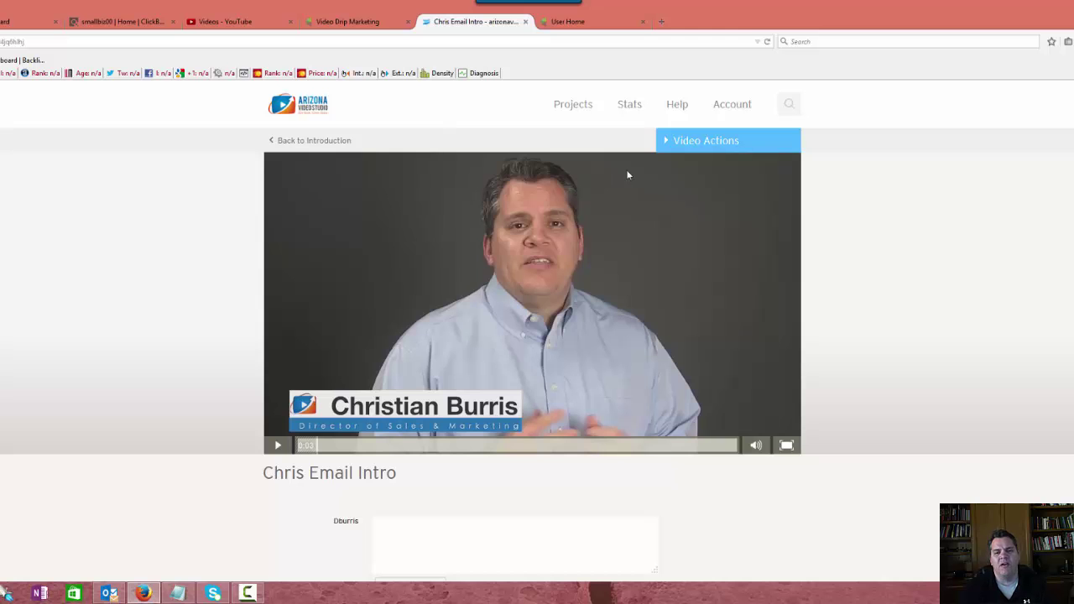
# Copy the video's email merge tag from the Embed & Share email campaign options, with Infusionsoft as the email provider.
pyautogui.click(686, 150)
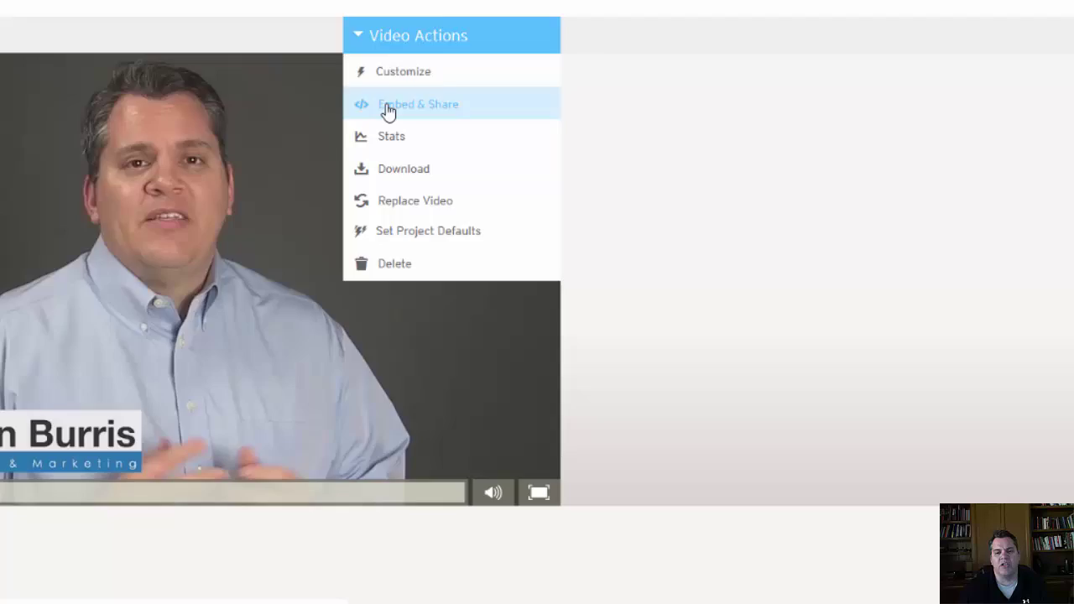
pyautogui.click(388, 109)
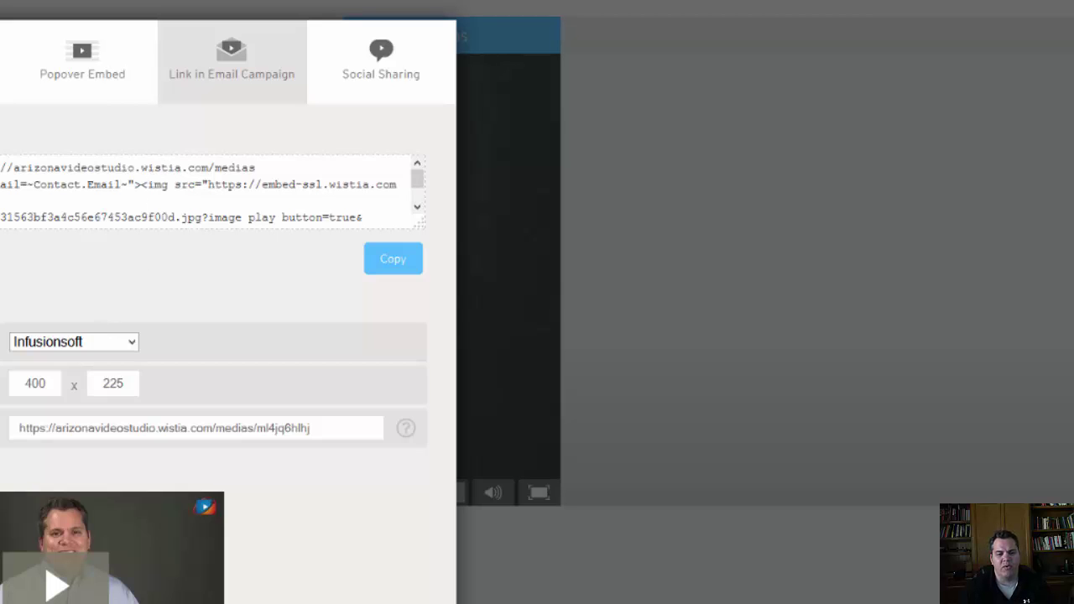
pyautogui.click(131, 341)
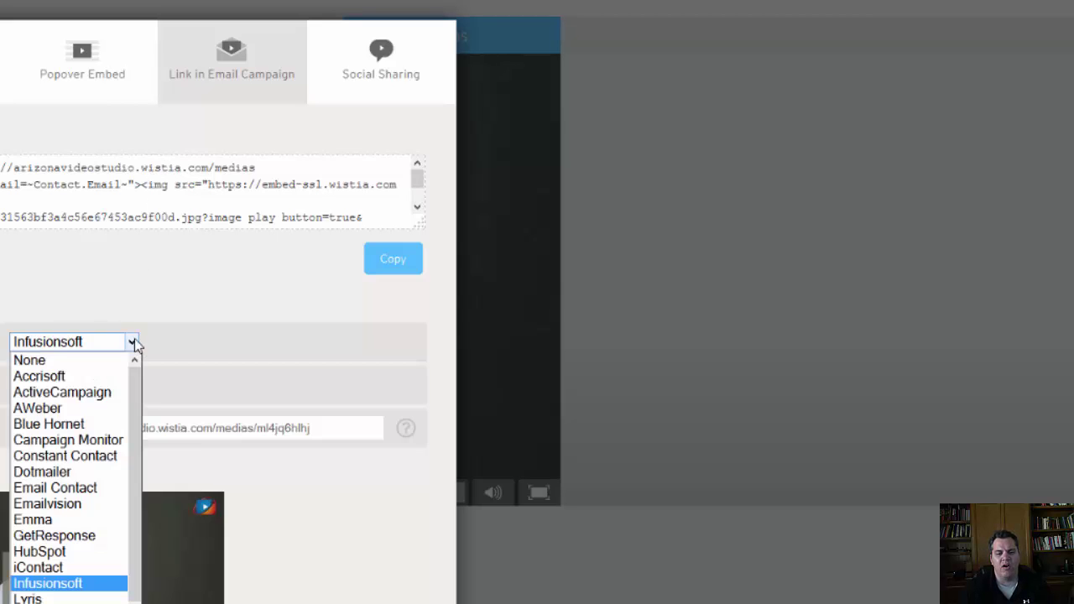
pyautogui.moveTo(137, 401); pyautogui.dragTo(137, 480)
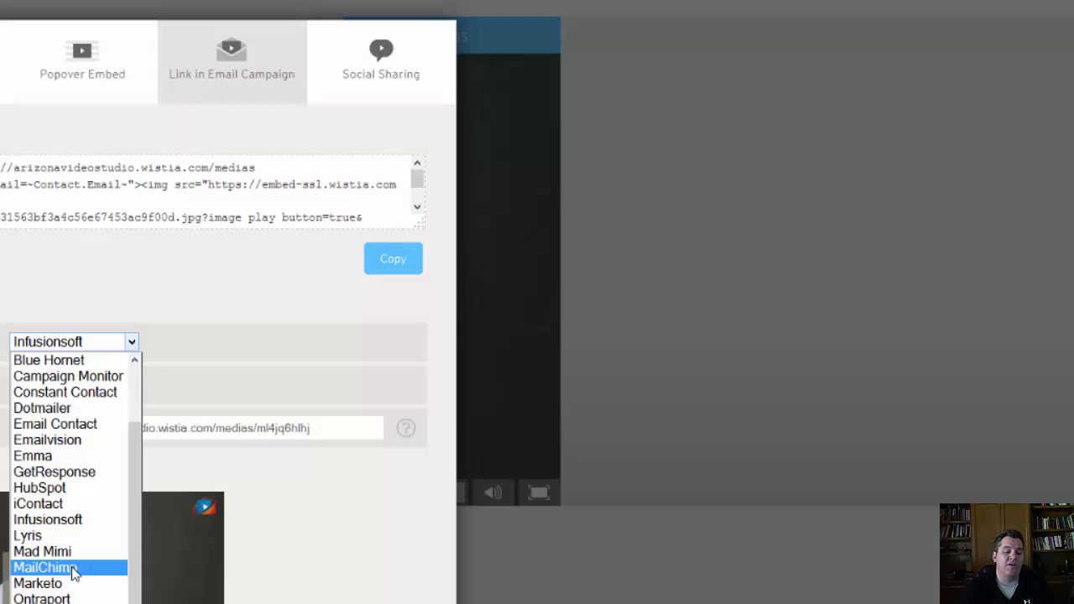
pyautogui.click(54, 524)
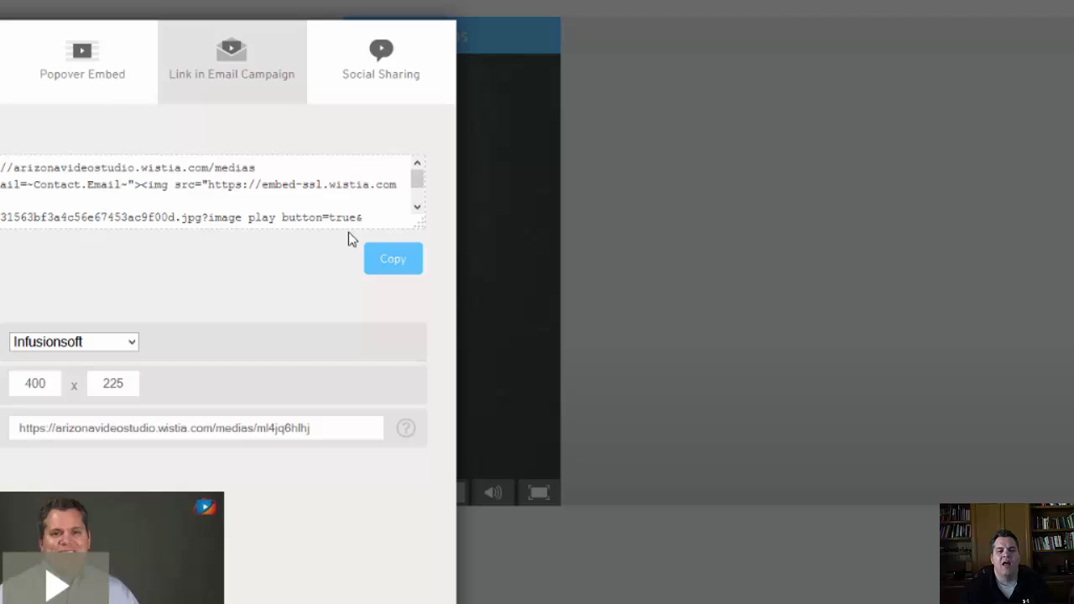
pyautogui.click(395, 259)
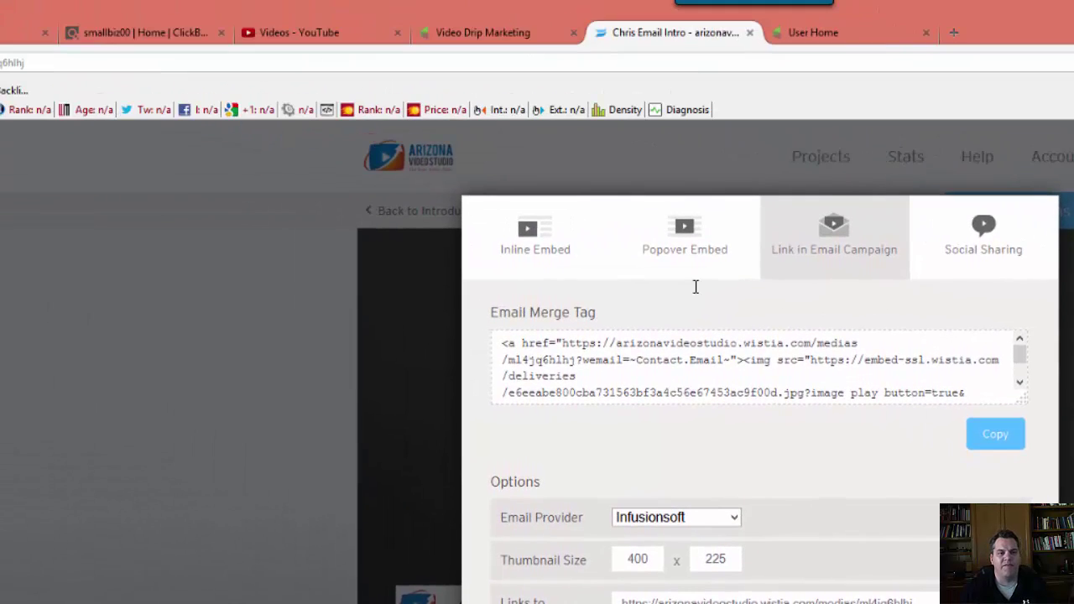
# Switch to the Video Drip Marketing campaign and open the Send Video 1 email in the Video 1 sequence.
pyautogui.click(532, 41)
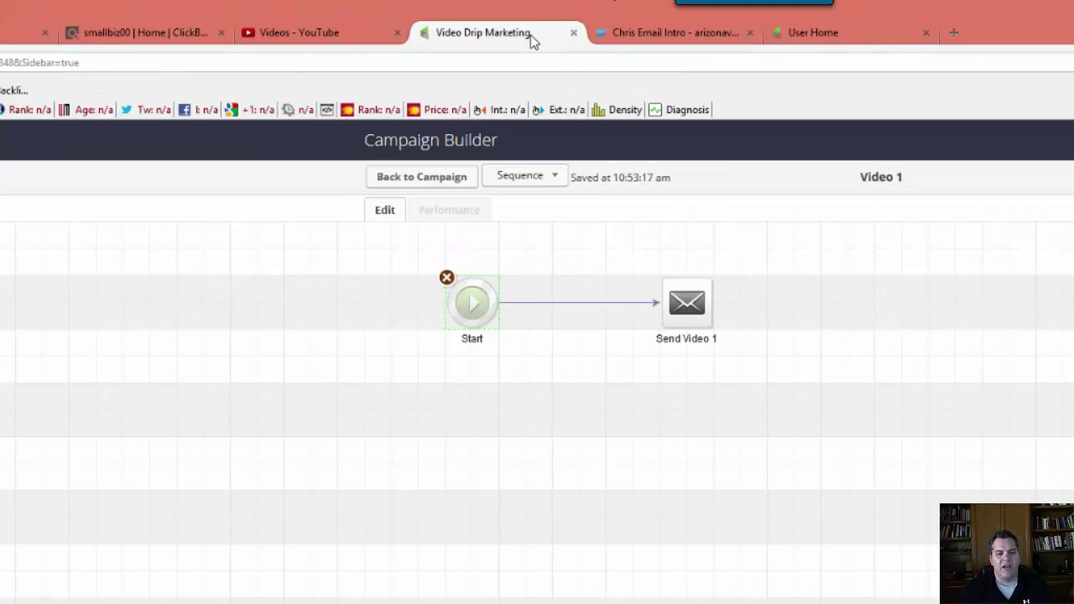
pyautogui.click(426, 178)
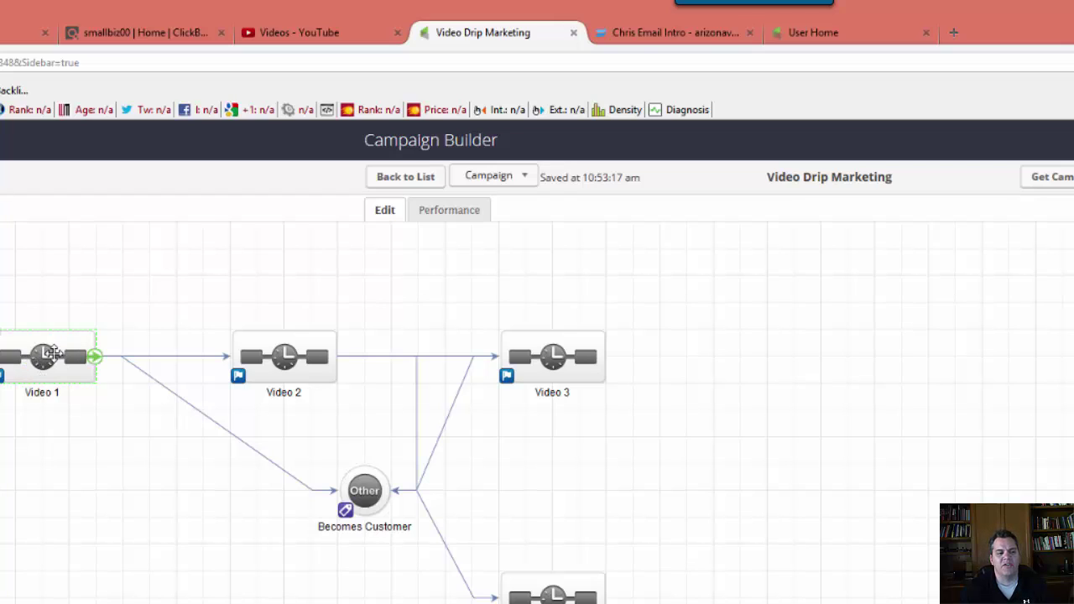
pyautogui.doubleClick(51, 354)
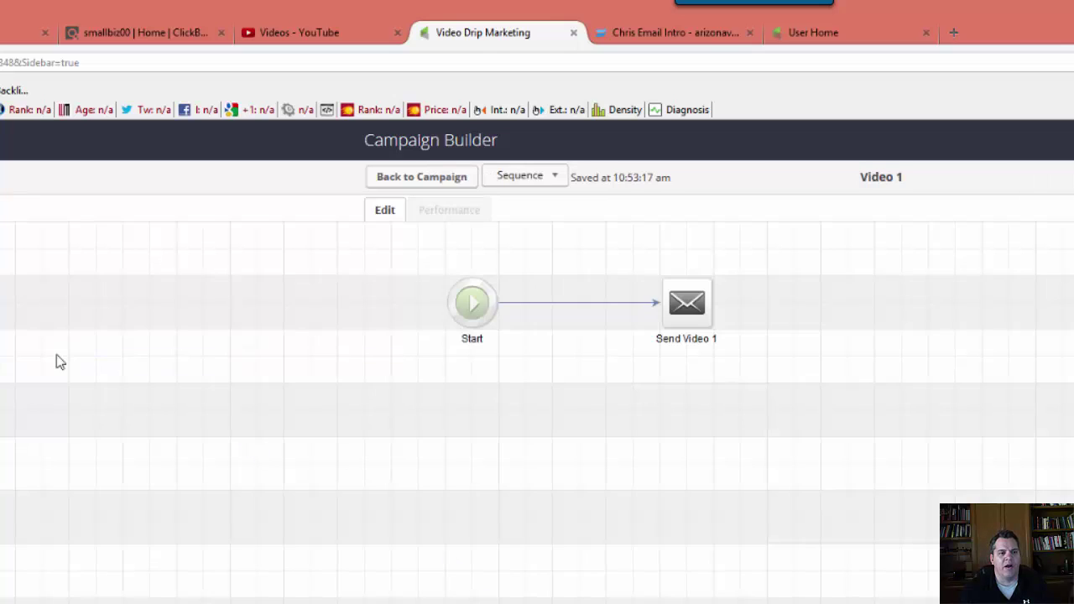
pyautogui.doubleClick(689, 302)
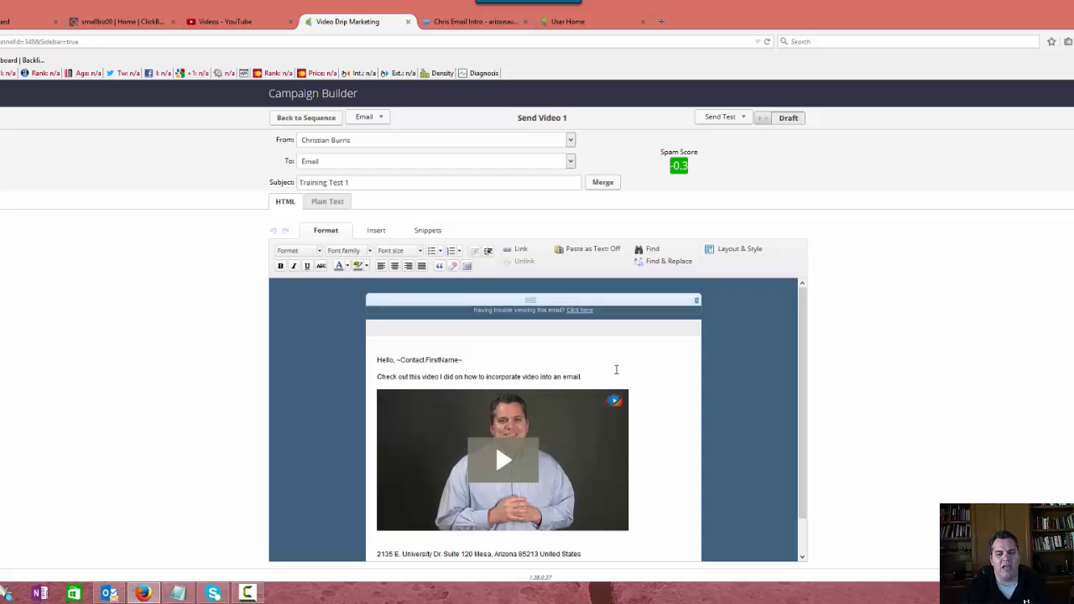
# Replace the email's existing video block with an HTML snippet containing the copied merge tag, placed below the intro text.
pyautogui.moveTo(671, 459)
pyautogui.click(684, 386)
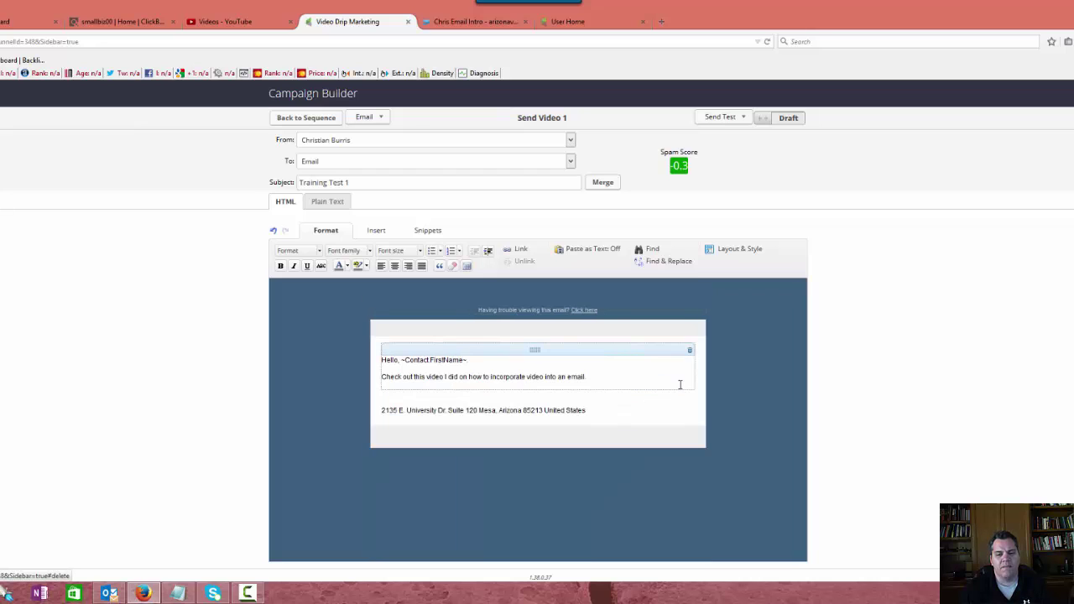
pyautogui.click(418, 230)
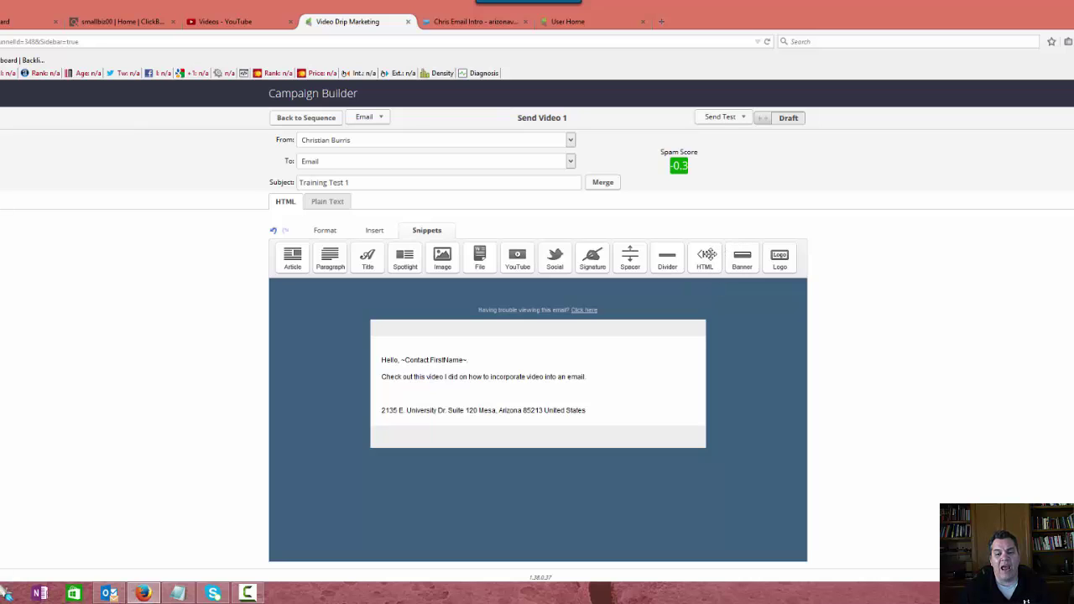
pyautogui.moveTo(707, 254); pyautogui.dragTo(587, 398)
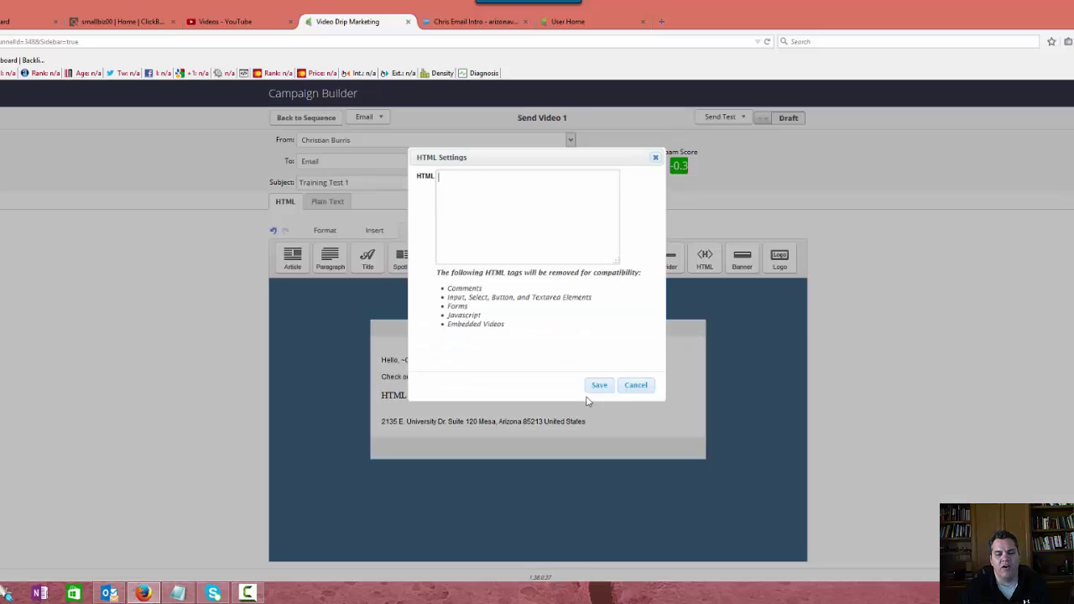
pyautogui.click(478, 214)
pyautogui.hotkey('ctrl', 'v')
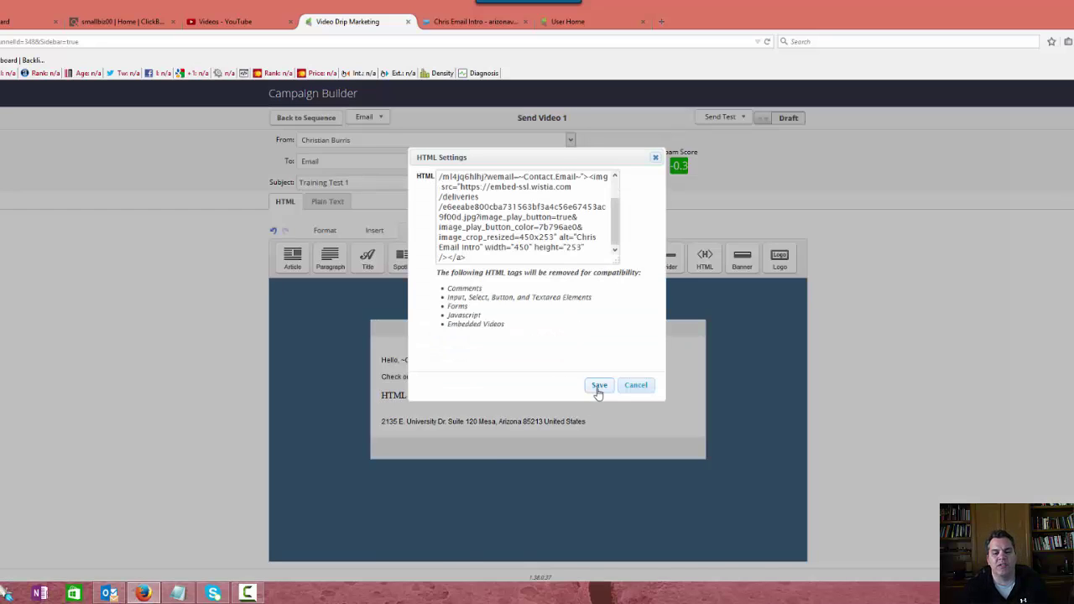
pyautogui.click(600, 386)
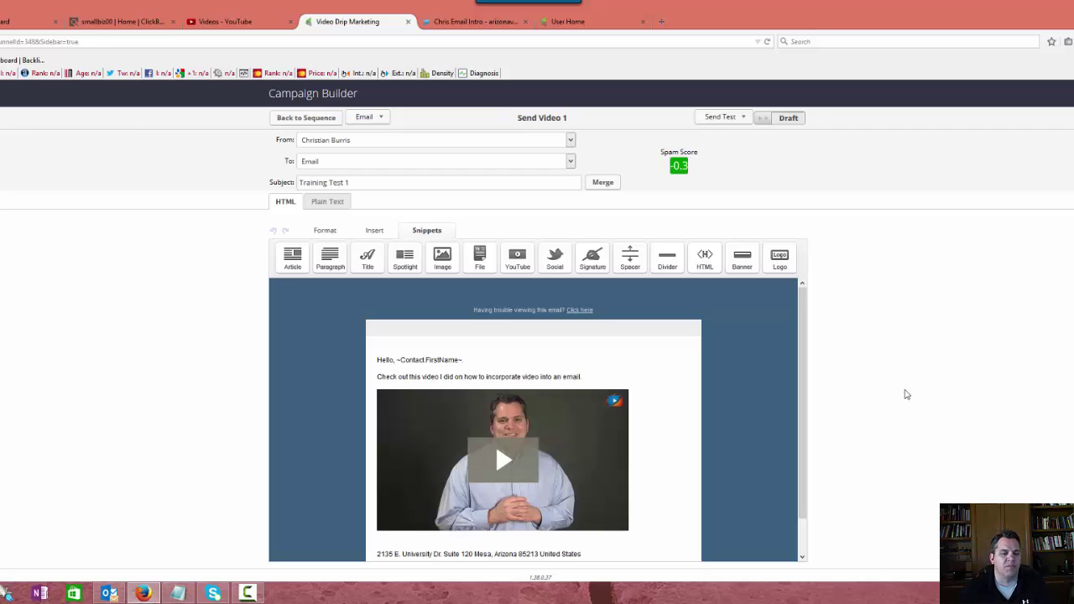
pyautogui.moveTo(462, 474)
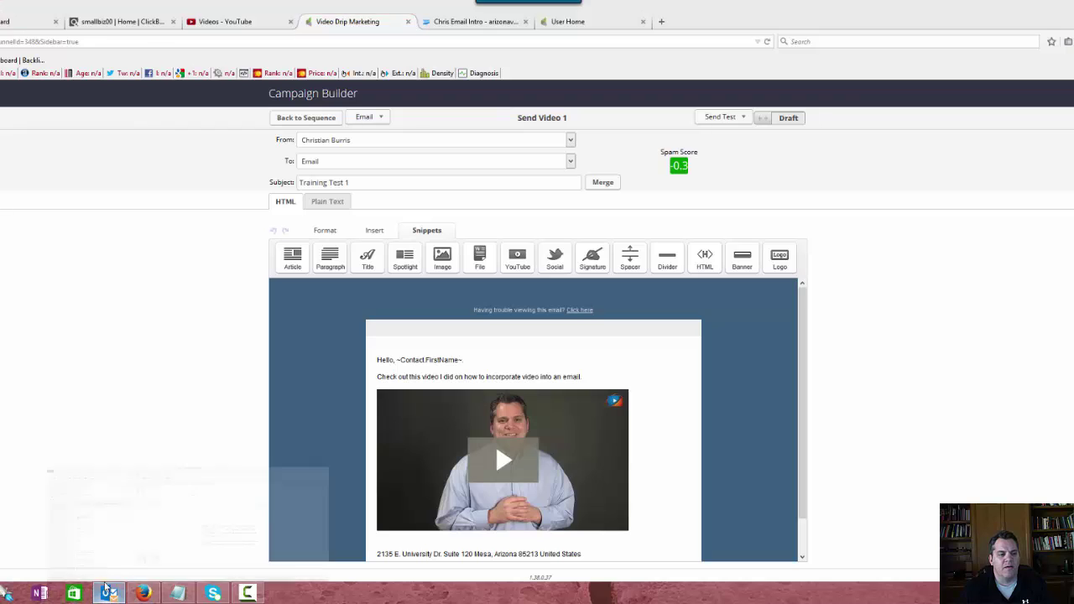
pyautogui.click(109, 593)
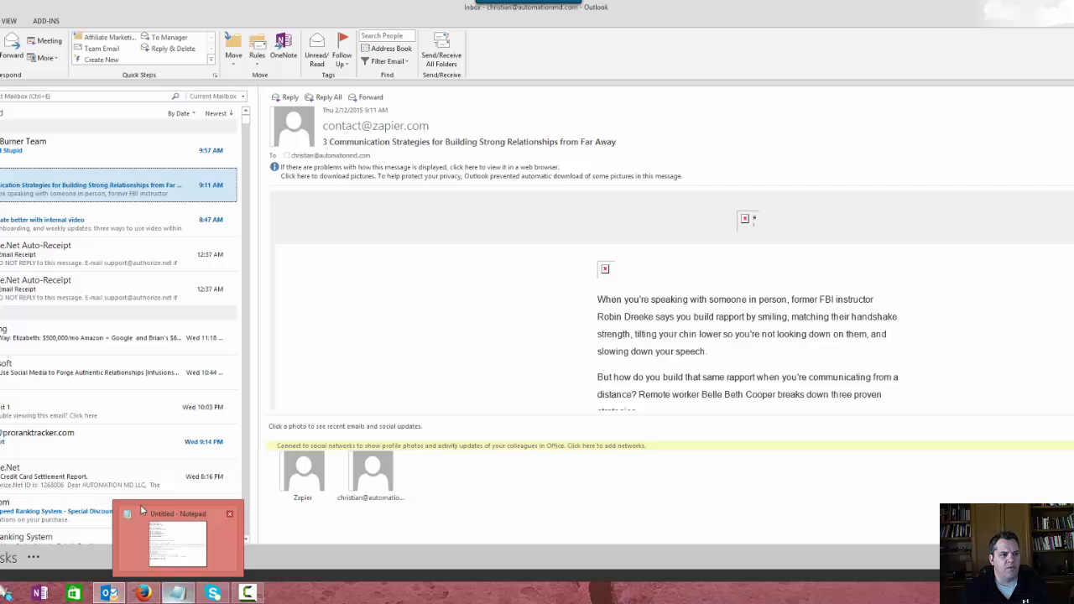
pyautogui.click(115, 598)
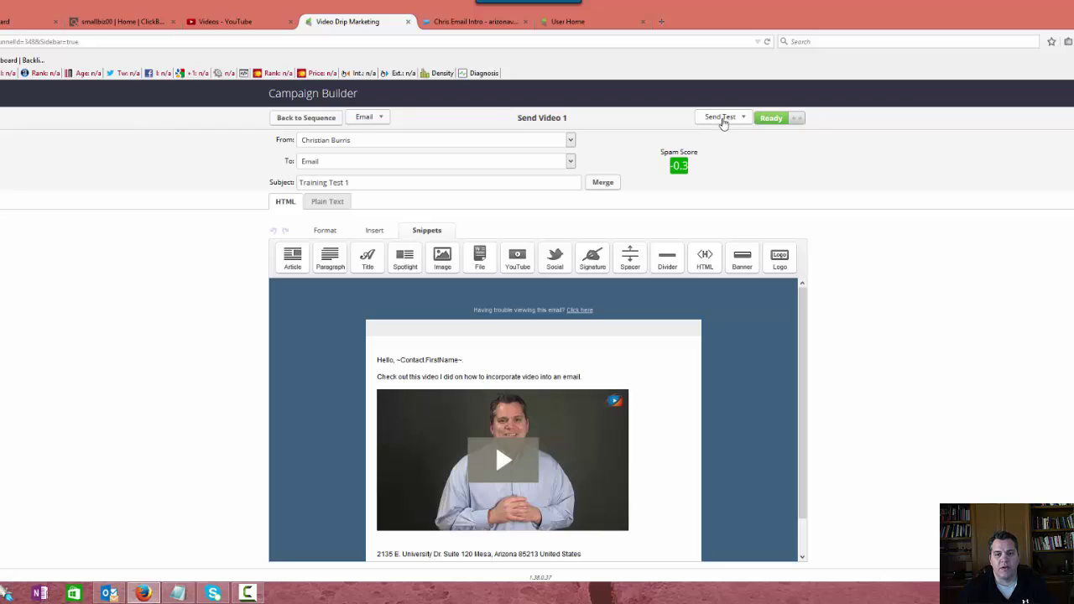
# Send a test of the Send Video 1 email to the user set as its sender.
pyautogui.click(723, 119)
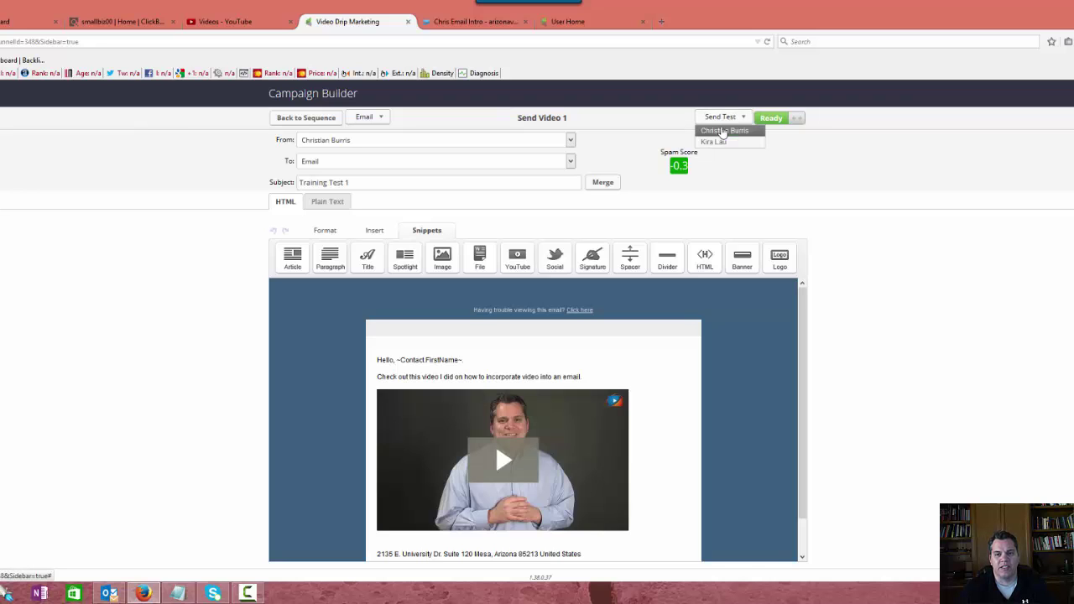
pyautogui.click(721, 130)
pyautogui.click(575, 285)
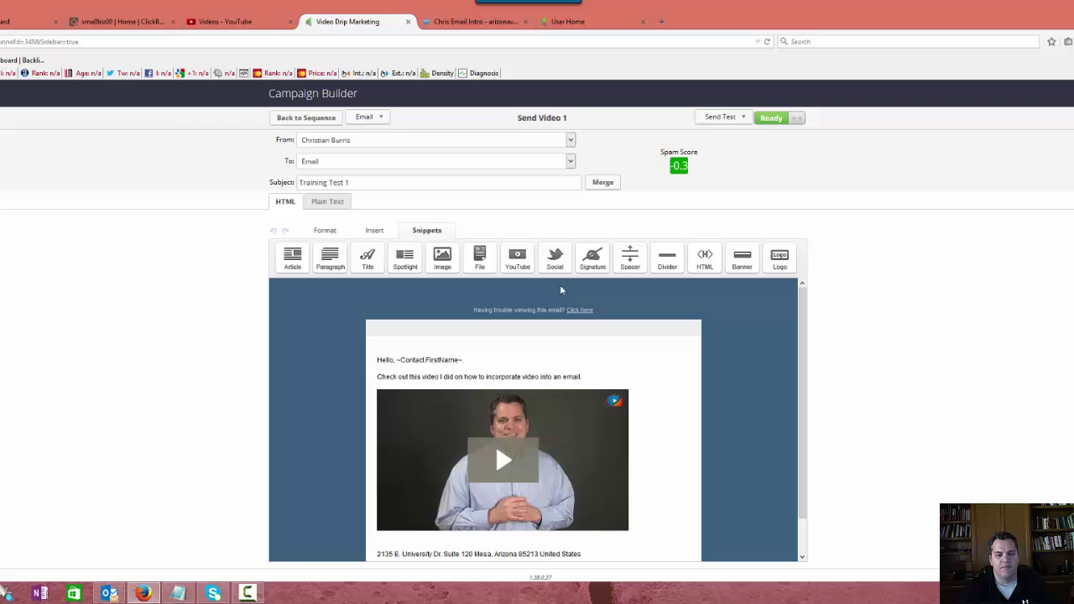
# Switch to Outlook, open the received Training Test 1 message and download its blocked pictures.
pyautogui.moveTo(108, 595)
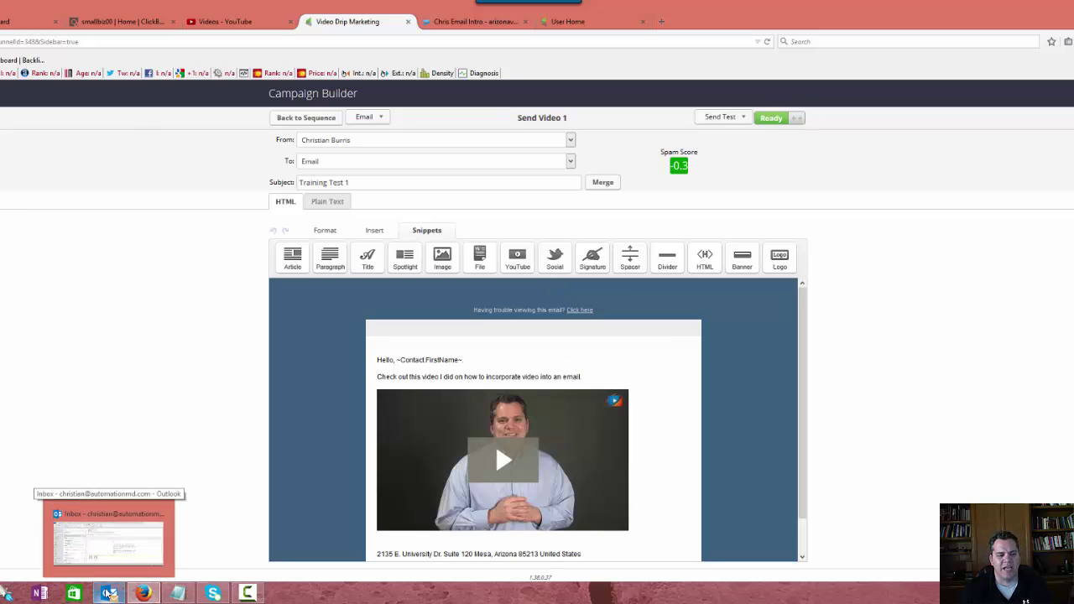
pyautogui.click(108, 594)
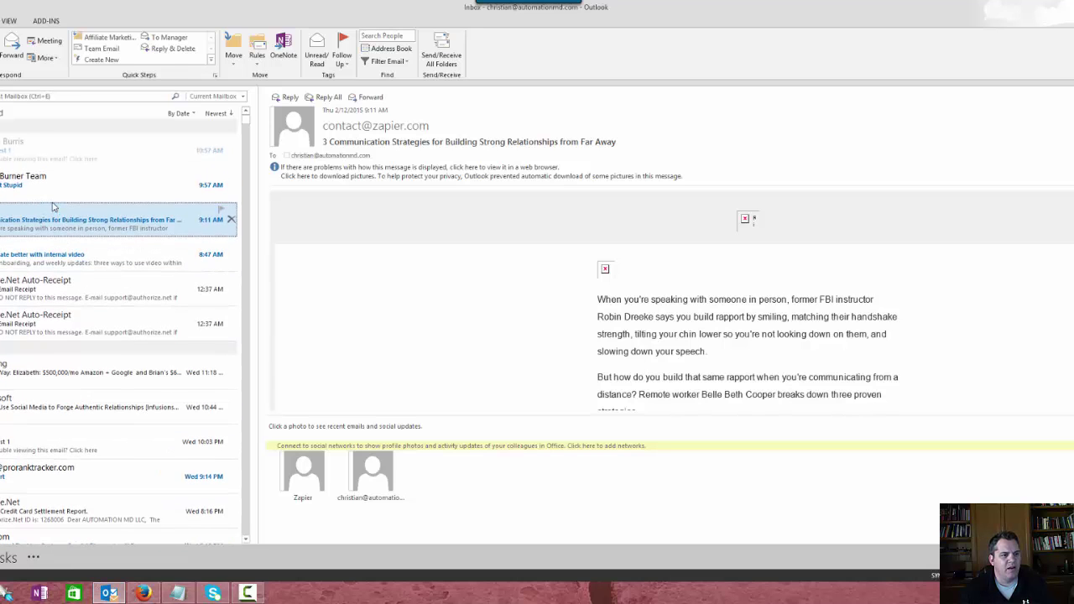
pyautogui.click(22, 149)
pyautogui.doubleClick(23, 150)
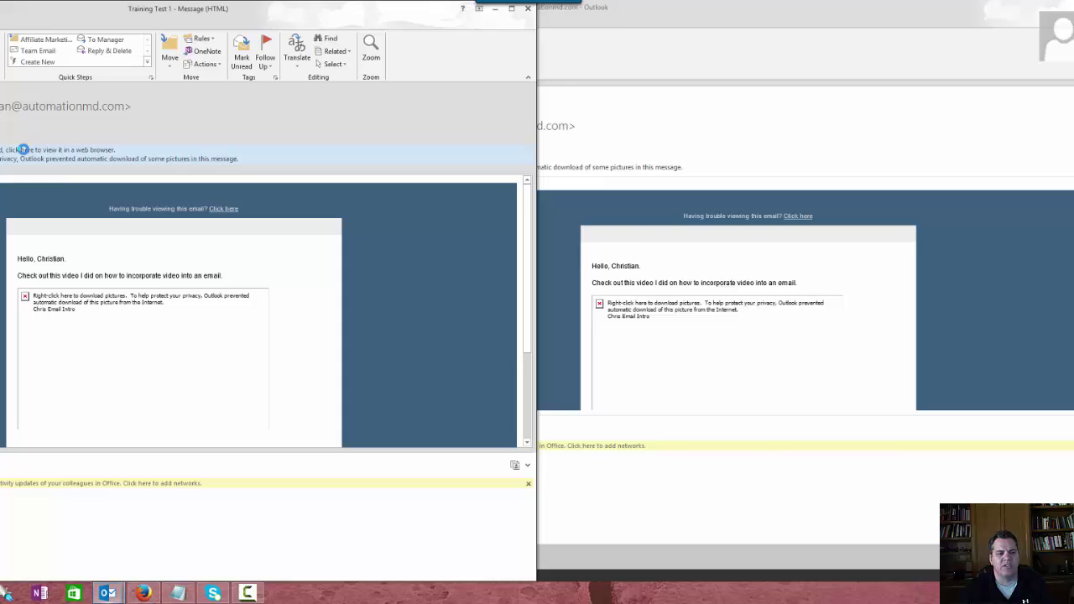
pyautogui.rightClick(78, 205)
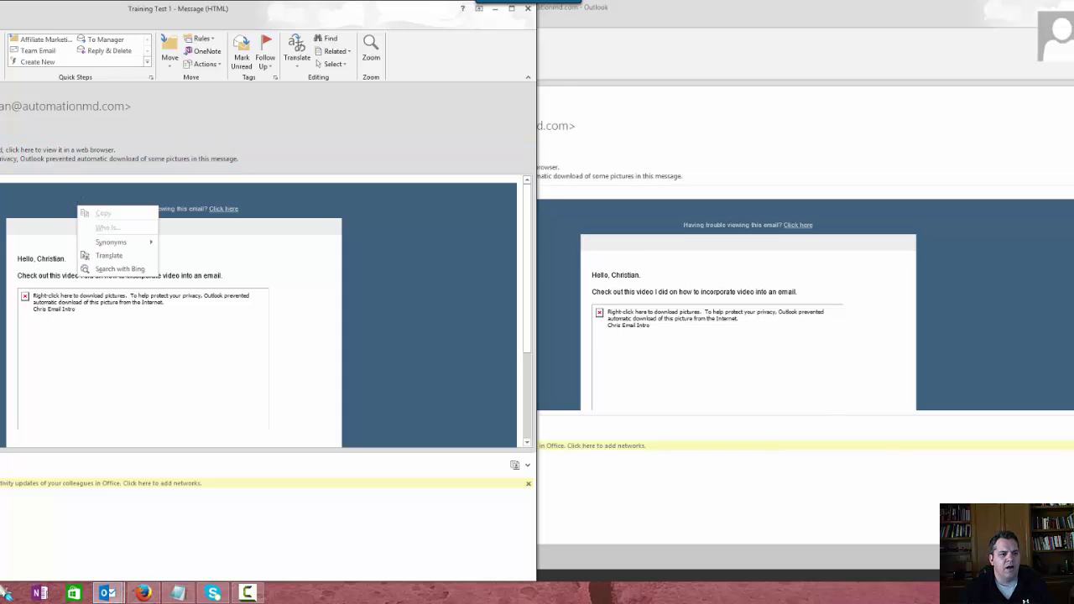
pyautogui.rightClick(42, 329)
pyautogui.click(77, 361)
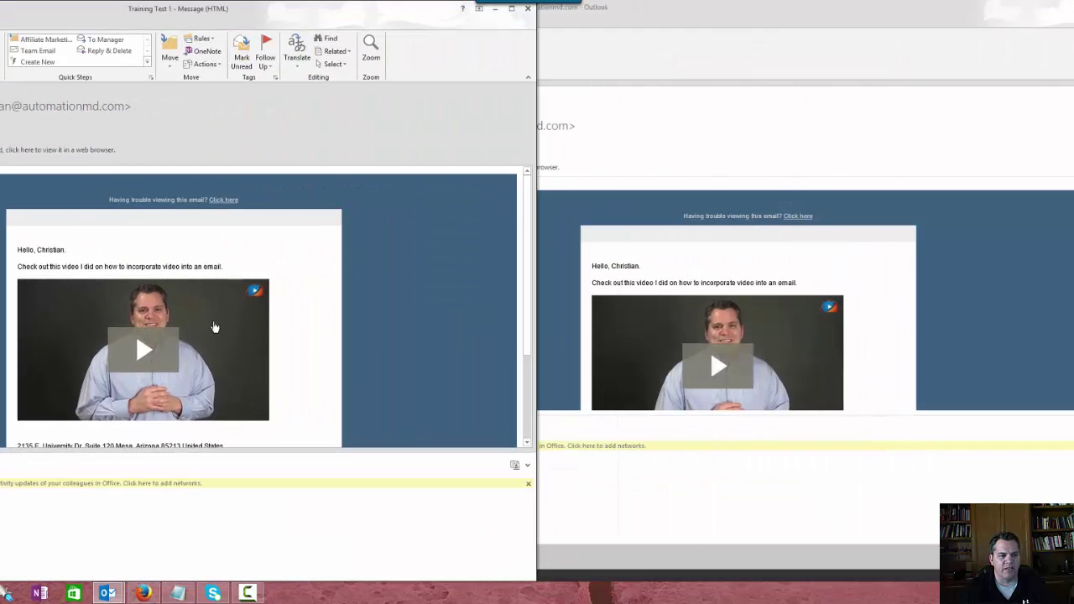
# Open the video from the email's thumbnail, play it to the end and follow its link to schedule a meeting.
pyautogui.scroll(-3, 215, 327)
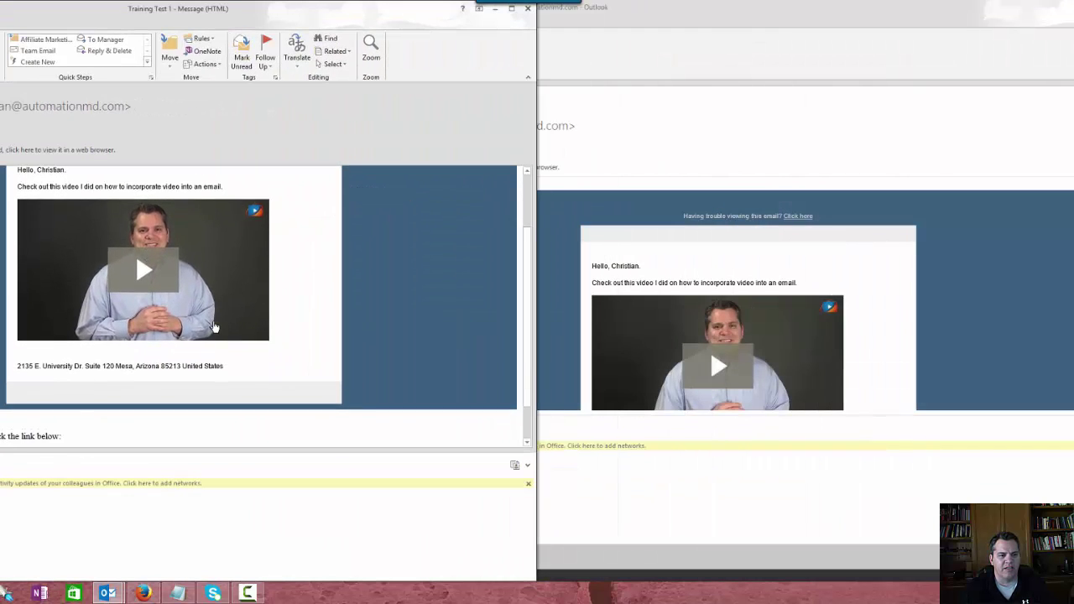
pyautogui.scroll(2, 214, 327)
pyautogui.click(215, 327)
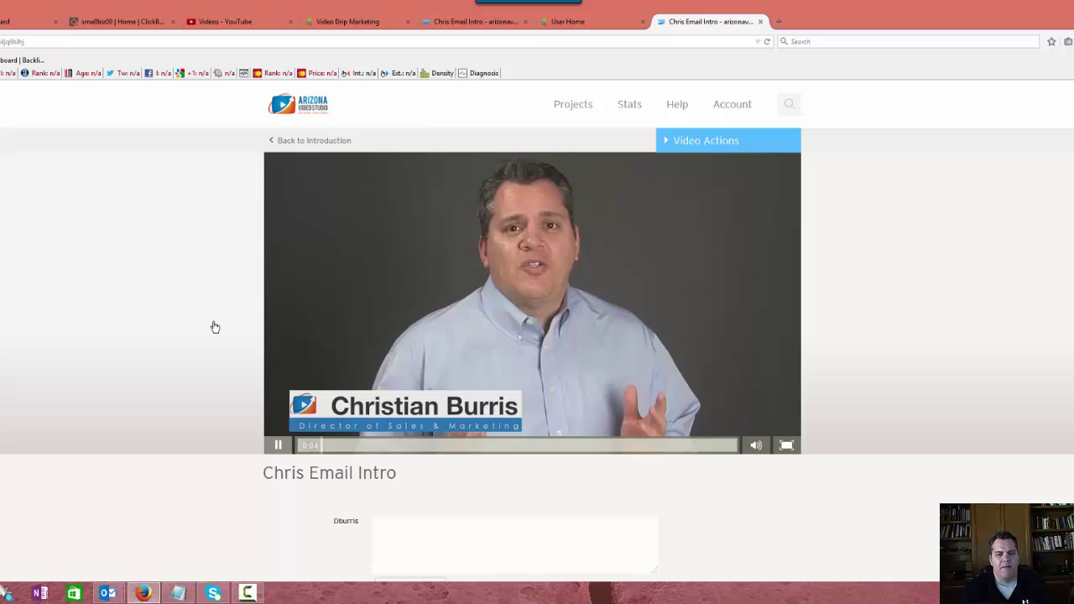
pyautogui.press('space')
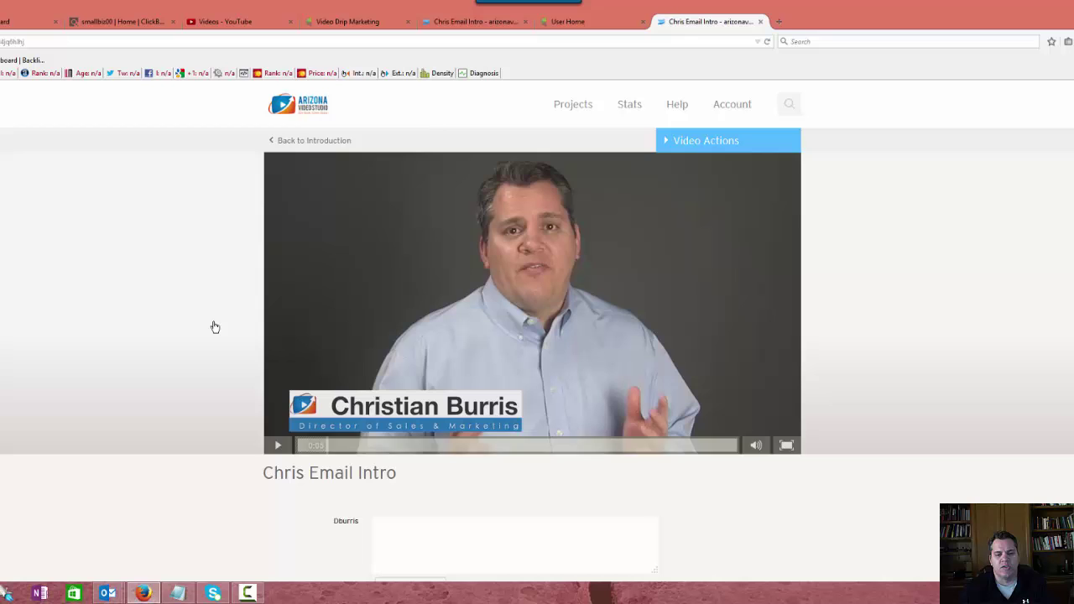
pyautogui.press('space')
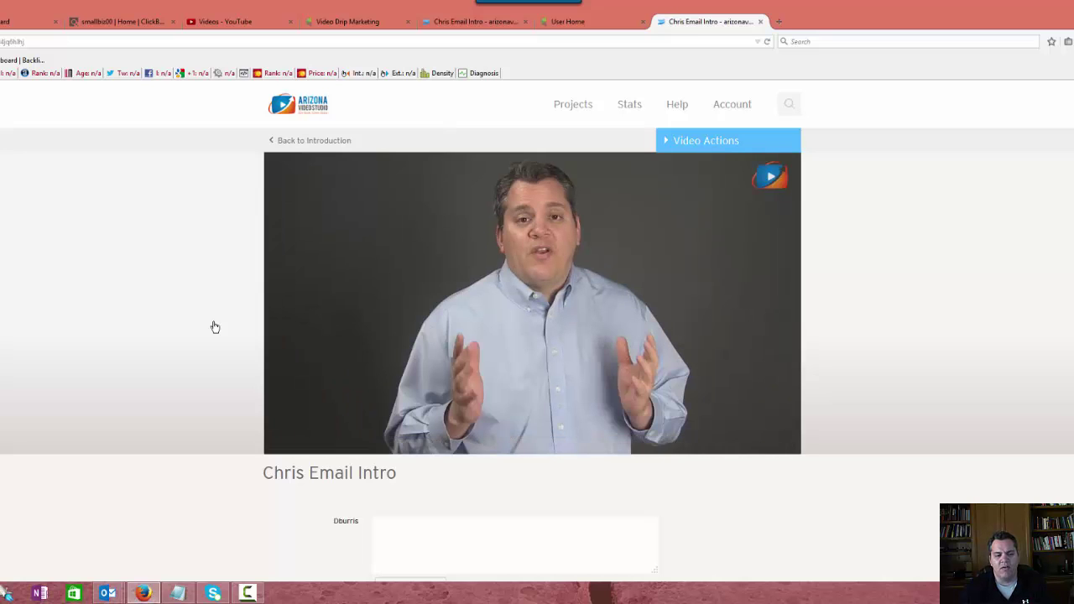
pyautogui.press('space')
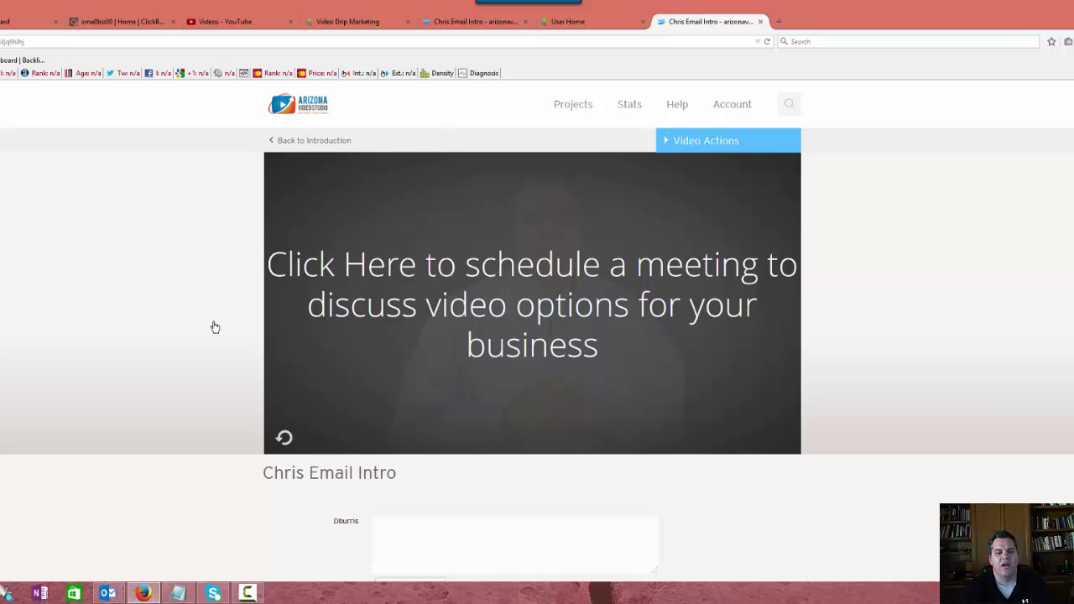
pyautogui.click(215, 328)
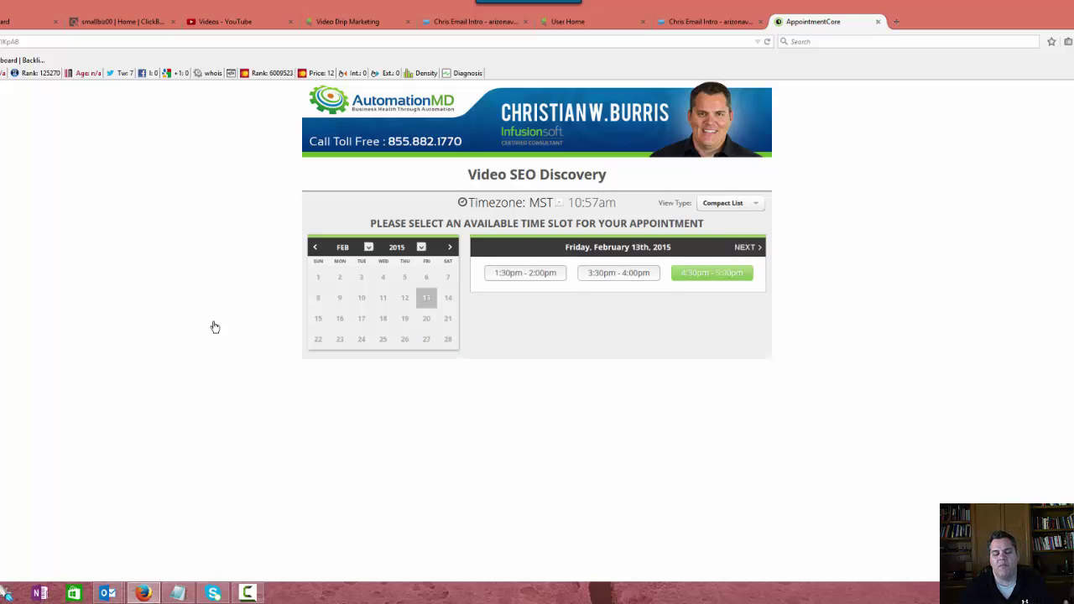
# Return to the Video Drip Marketing campaign and go back to its overview of all sequences.
pyautogui.hotkey('ctrl', 'shift', 'Tab')
pyautogui.hotkey('ctrl', 'shift', 'Tab')
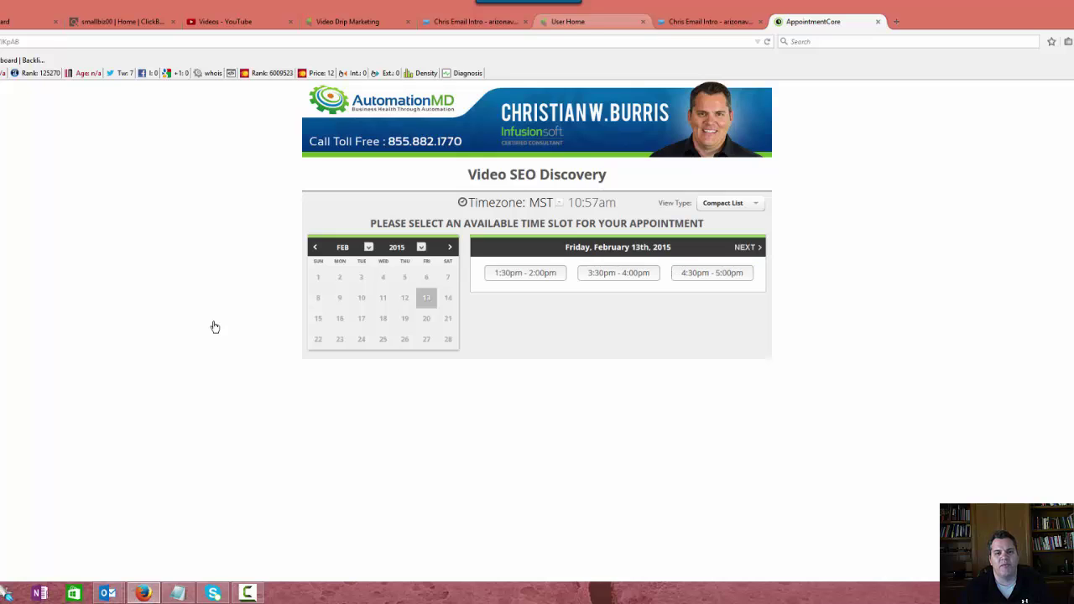
pyautogui.hotkey('ctrl', 'shift', 'Tab')
pyautogui.hotkey('ctrl', 'shift', 'Tab')
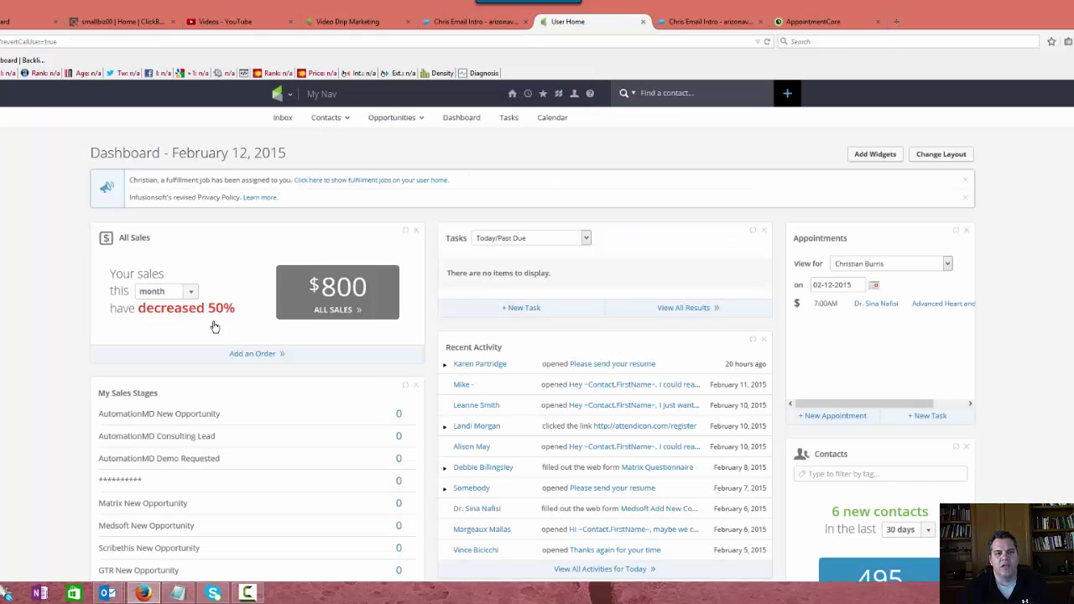
pyautogui.hotkey('alt', 'Left')
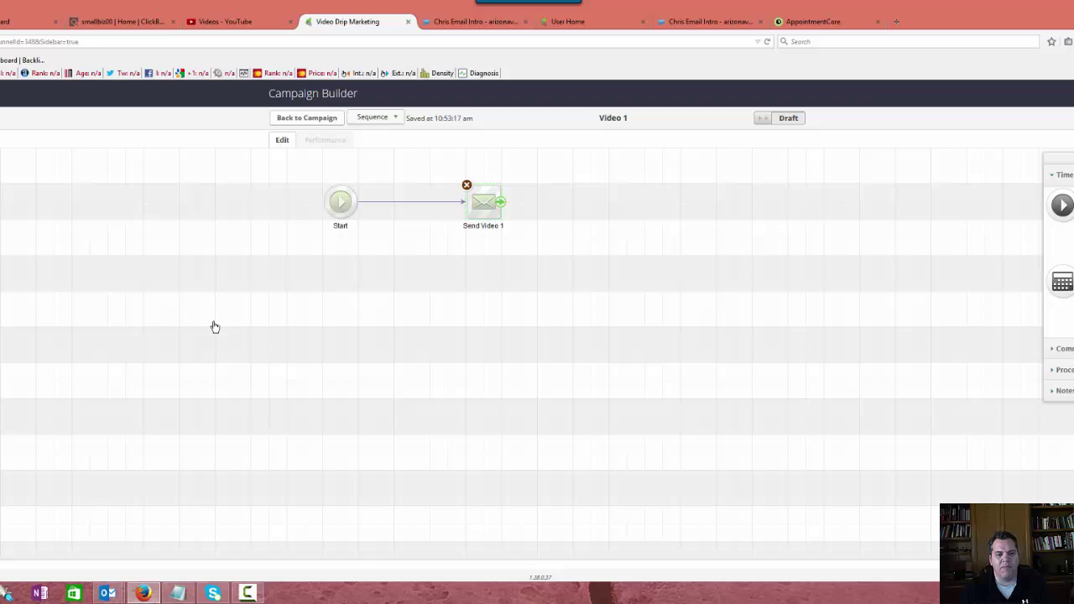
pyautogui.hotkey('alt', 'Left')
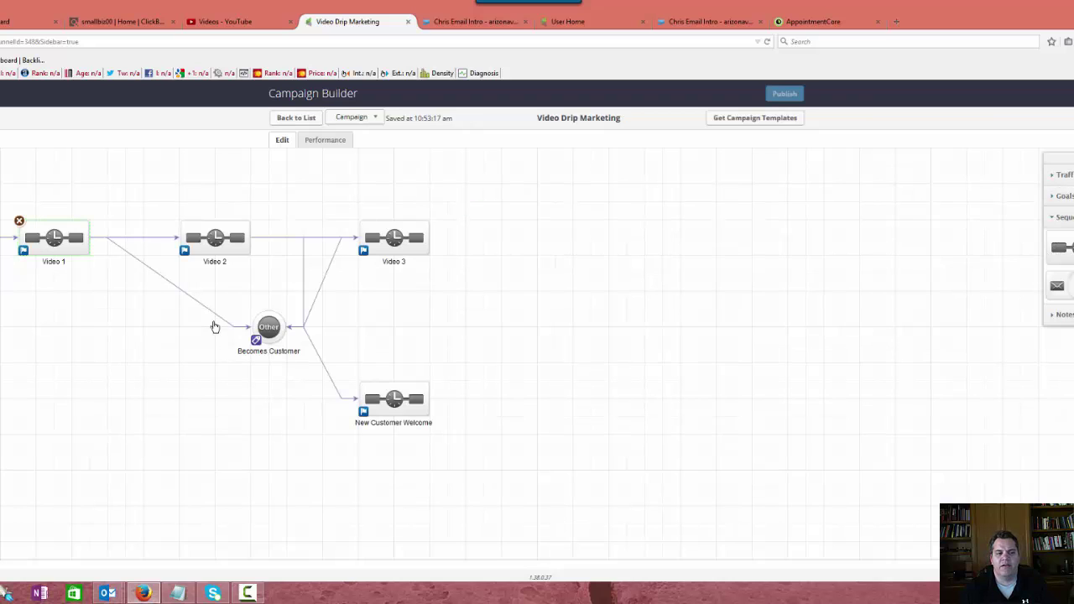